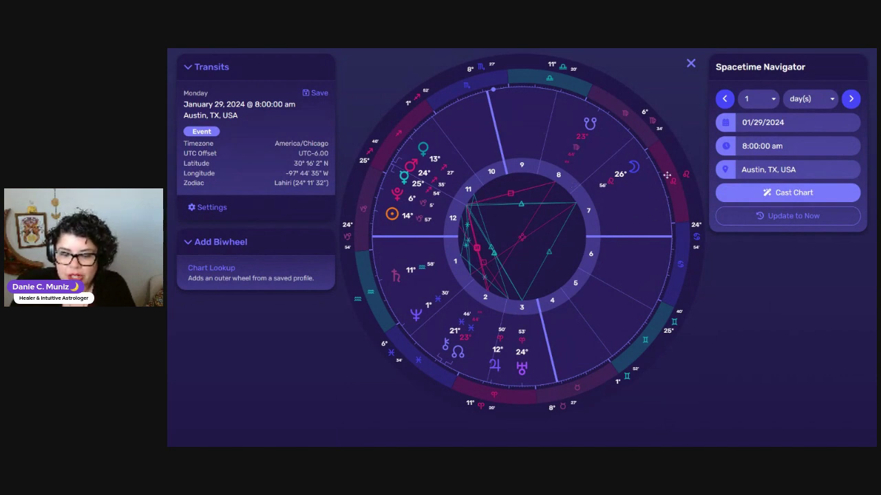
pyautogui.scroll(5, 634, 177)
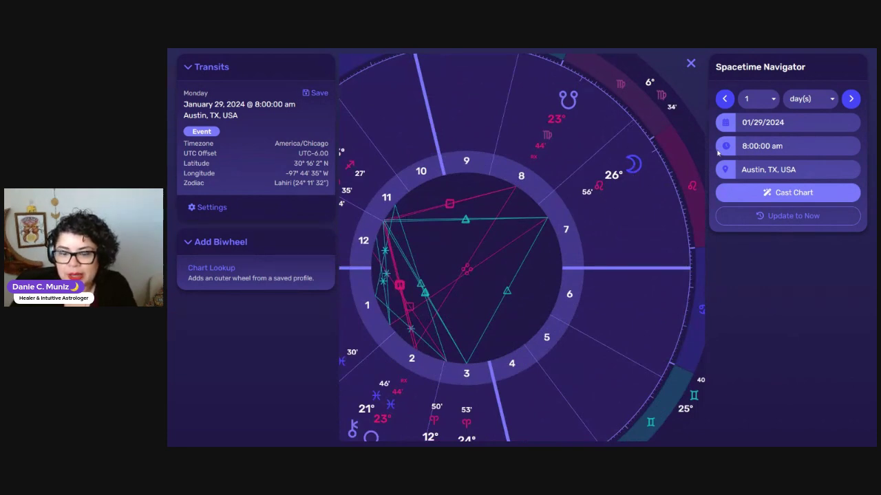
pyautogui.scroll(-5, 588, 218)
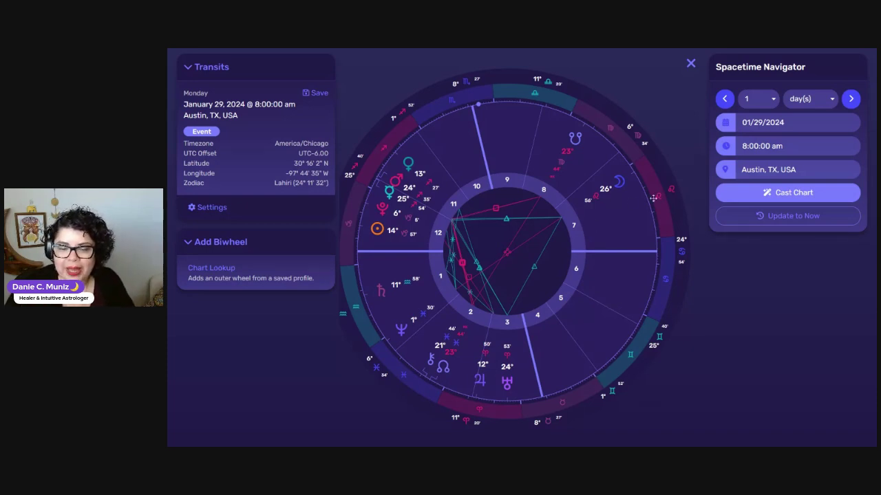
# - Advance the Austin chart one day at a time from January 29 to February 2, 2024
pyautogui.click(853, 99)
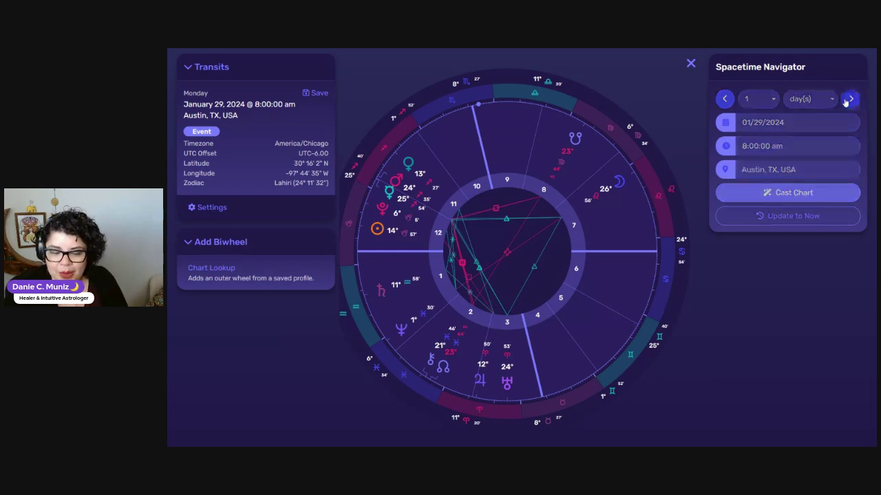
pyautogui.click(850, 99)
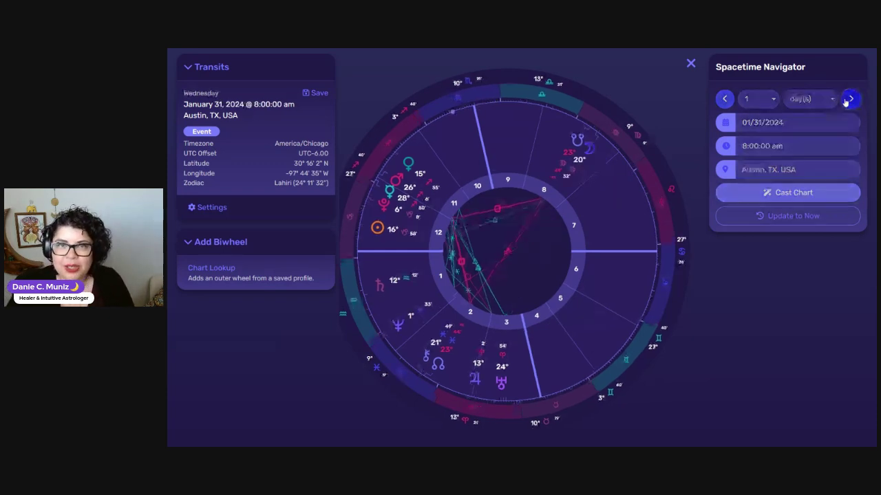
pyautogui.click(846, 100)
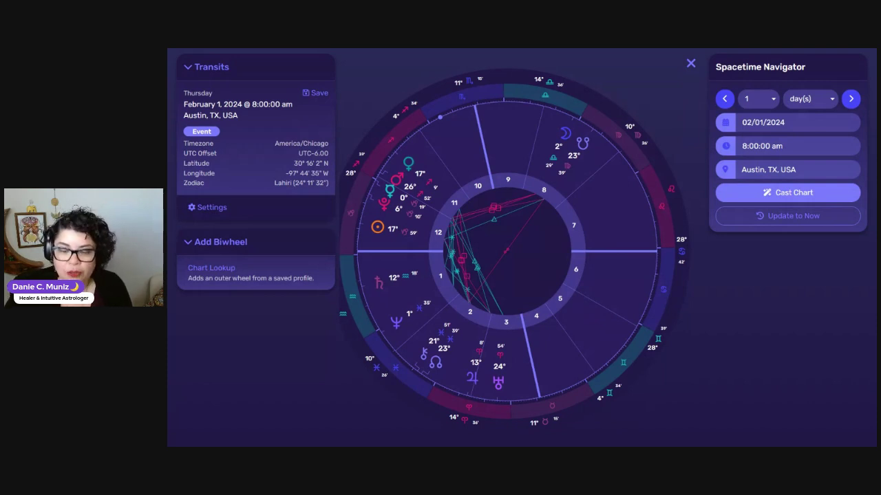
pyautogui.click(850, 100)
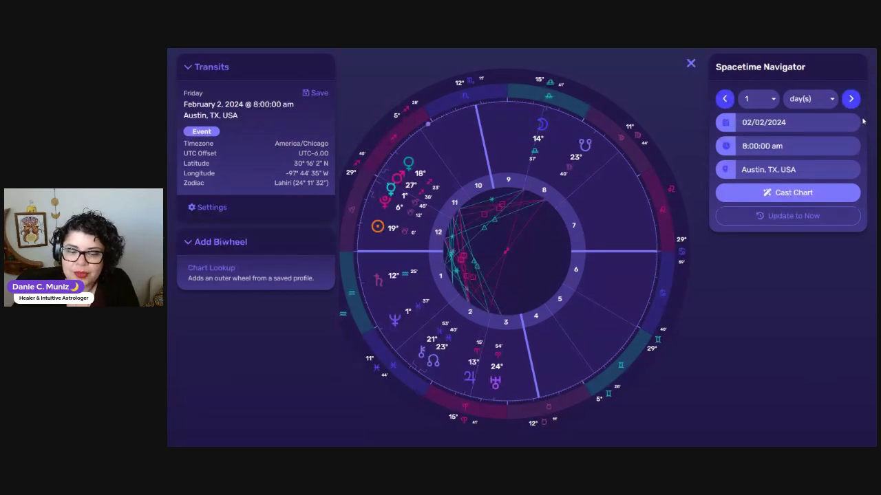
# - Step the chart to February 4, back to February 3, then forward to February 4 again
pyautogui.click(851, 100)
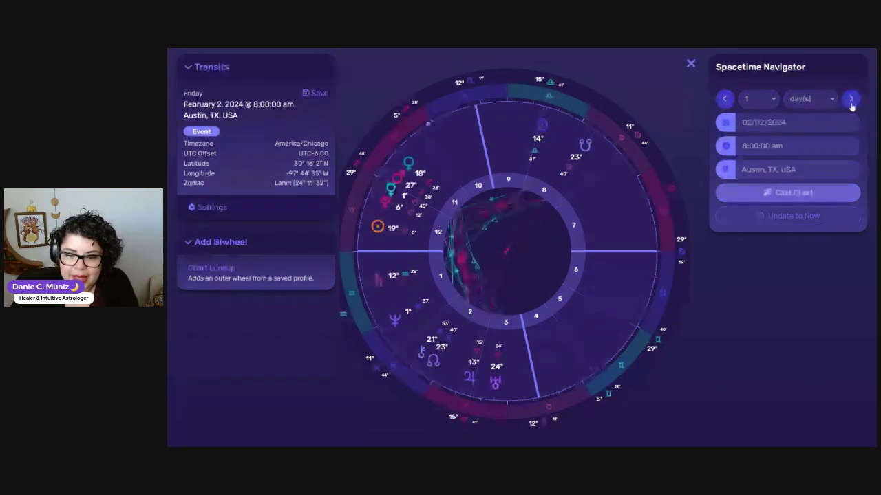
pyautogui.click(851, 99)
pyautogui.click(725, 99)
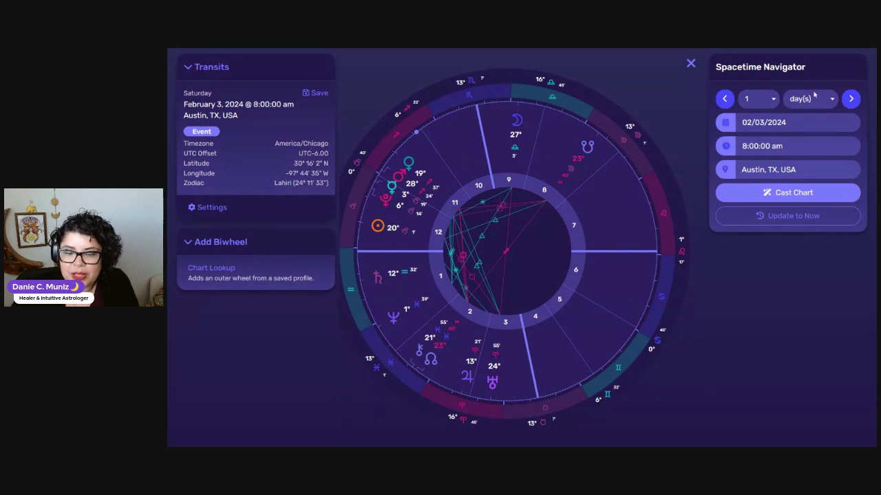
pyautogui.click(851, 101)
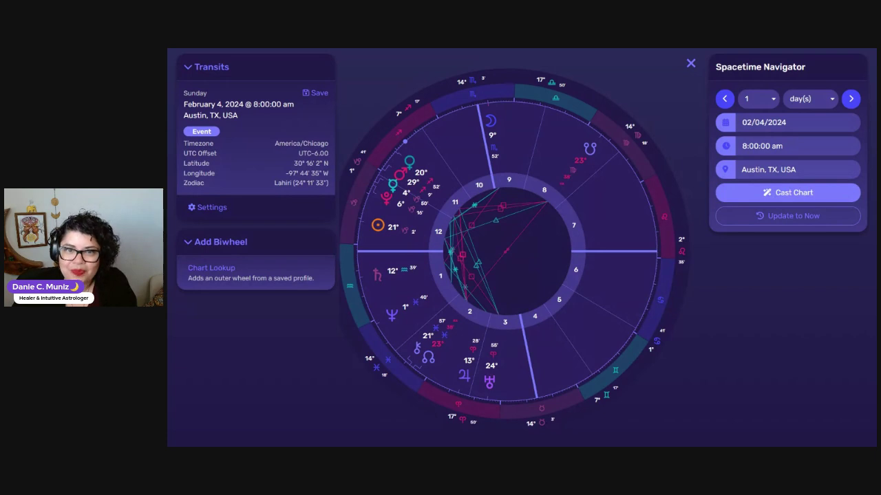
# - Rewind the chart one day at a time from February 4 back to January 29, 2024
pyautogui.click(723, 100)
pyautogui.click(723, 99)
pyautogui.click(723, 99)
pyautogui.click(723, 99)
pyautogui.click(723, 99)
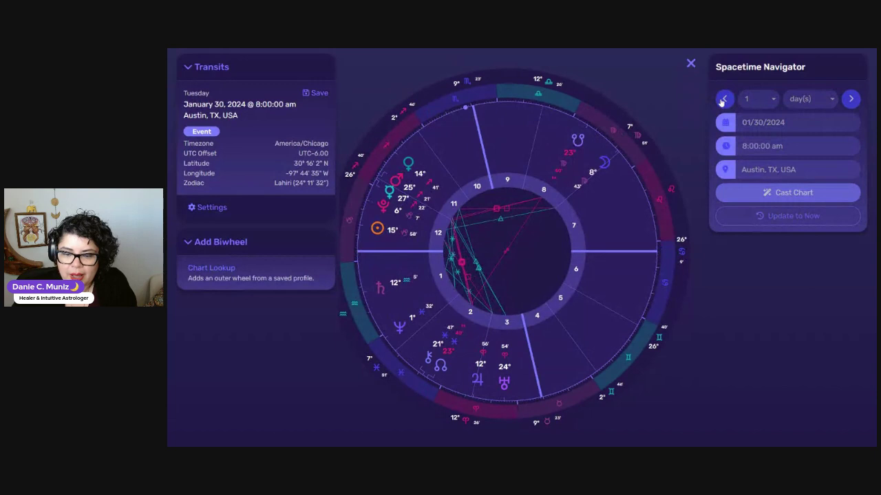
pyautogui.click(723, 99)
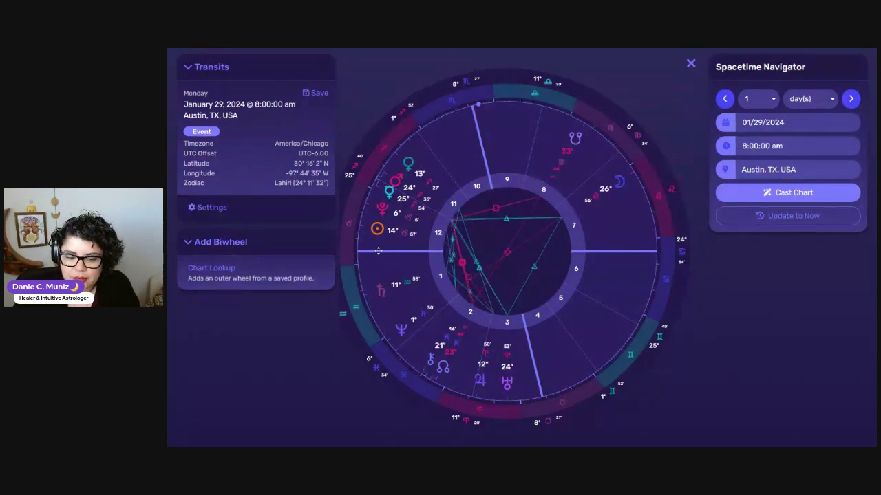
pyautogui.scroll(2, 379, 252)
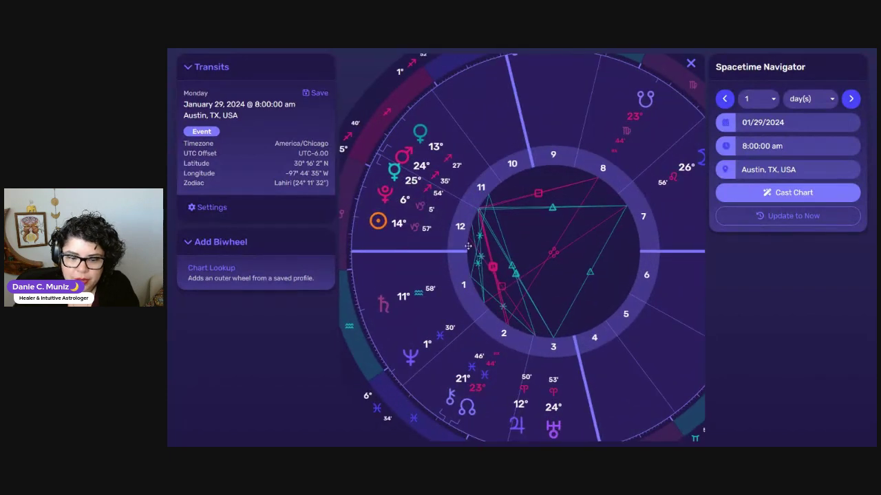
pyautogui.scroll(3, 391, 241)
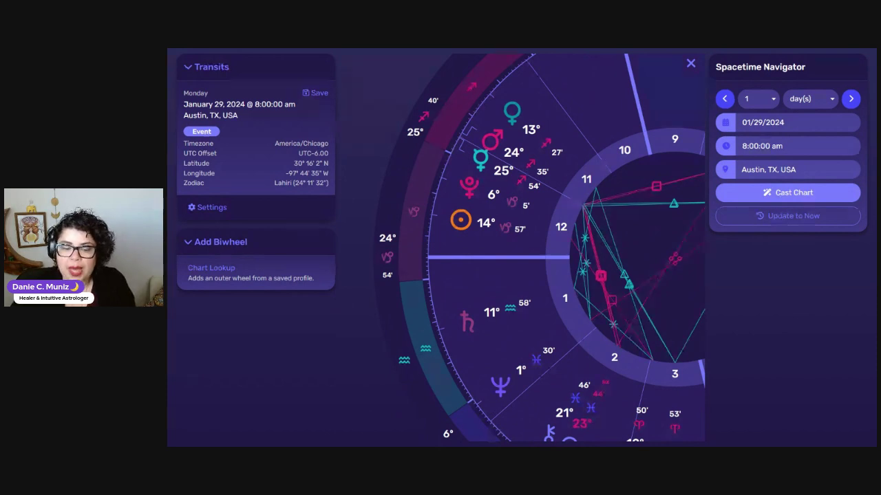
pyautogui.scroll(-3, 492, 250)
pyautogui.moveTo(491, 250); pyautogui.dragTo(456, 237)
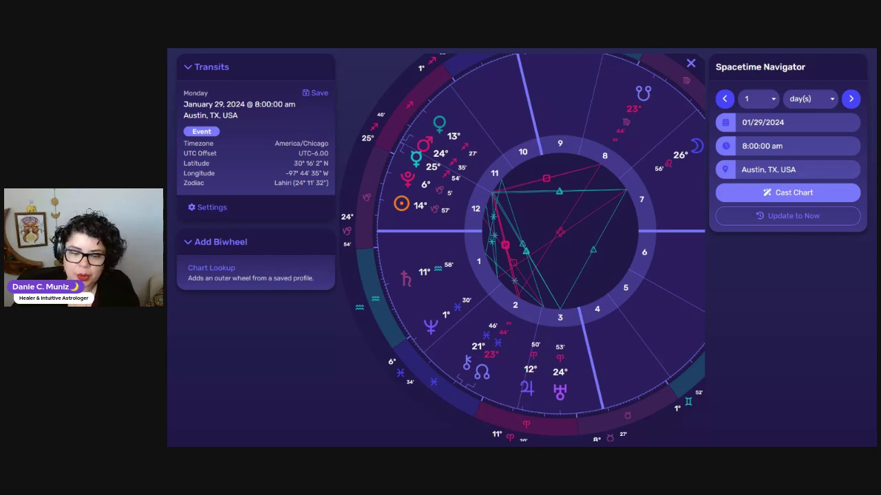
# - Filter the wheel to the Sun's aspects, zoom out and recenter, then advance to January 30
pyautogui.click(403, 202)
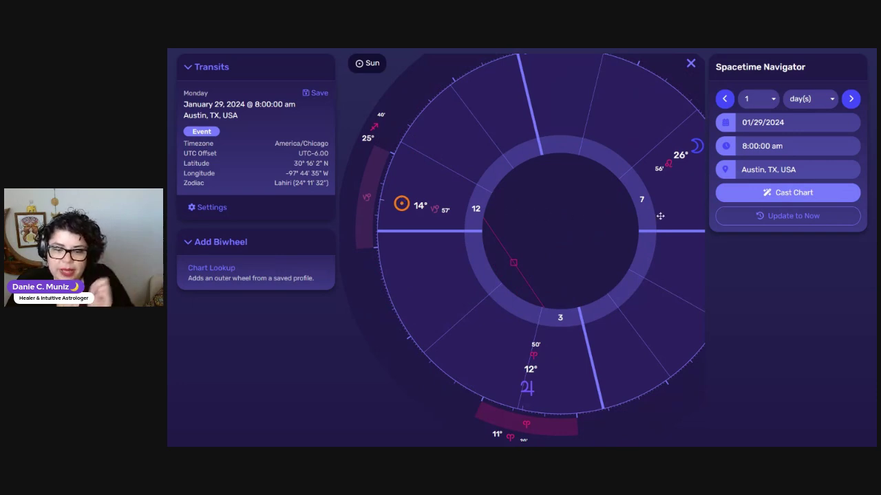
pyautogui.scroll(-1, 629, 185)
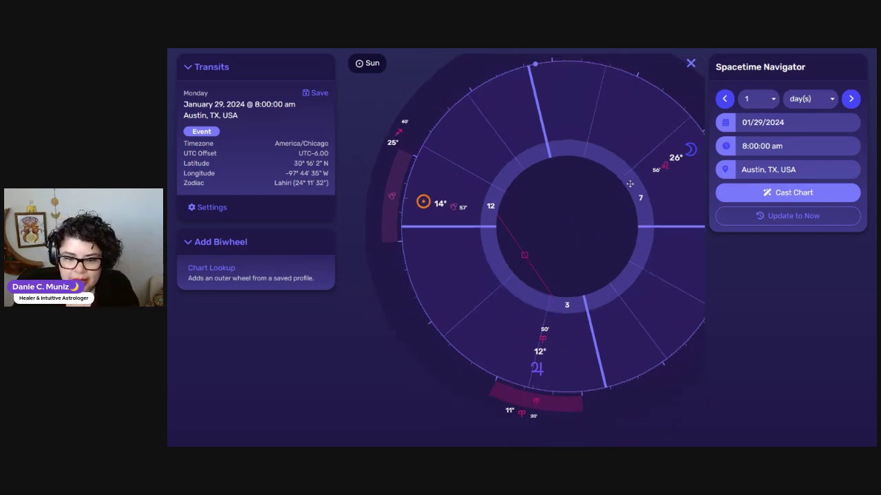
pyautogui.scroll(-2, 629, 184)
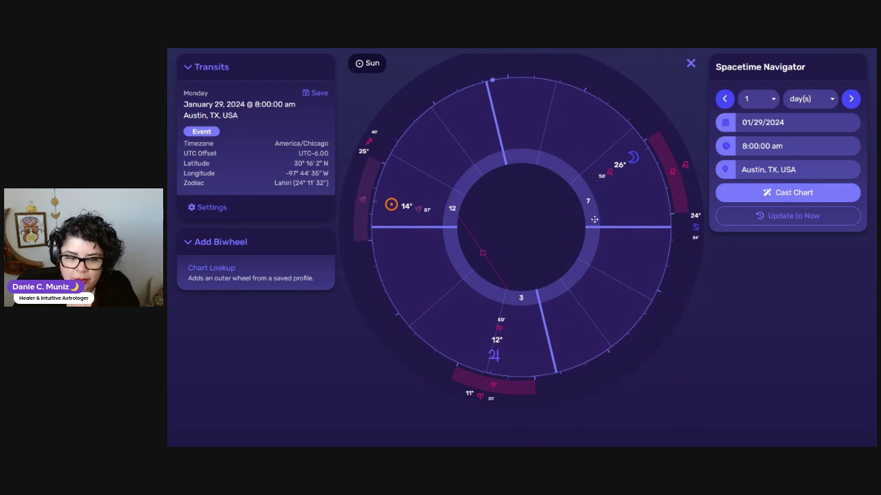
pyautogui.moveTo(594, 219); pyautogui.dragTo(594, 229)
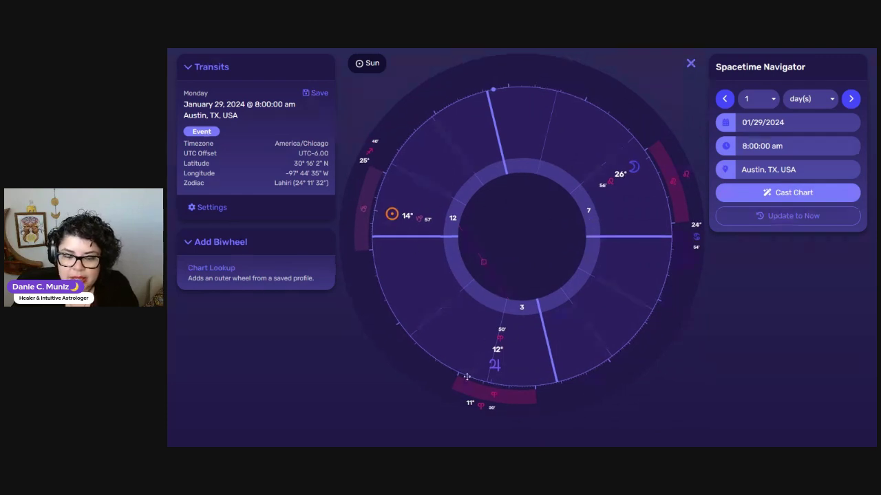
pyautogui.click(851, 99)
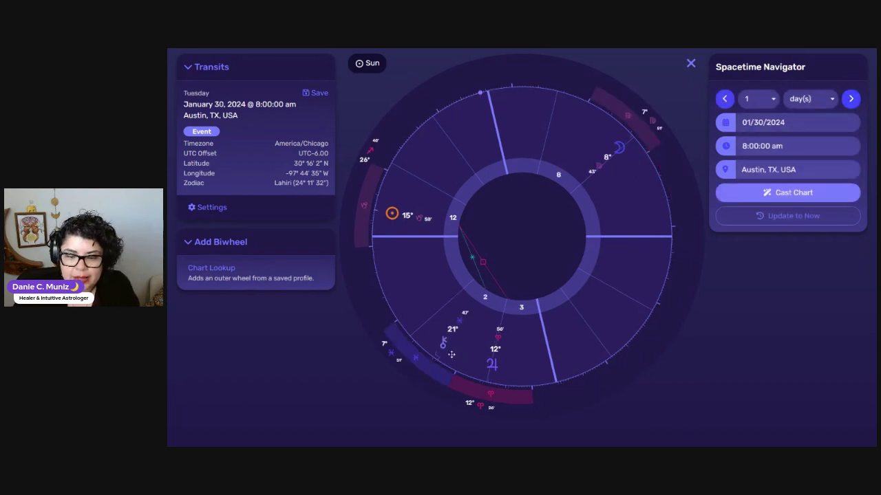
# - Advance the Sun-only chart through January 31 and February 1 to February 2, 2024
pyautogui.click(851, 99)
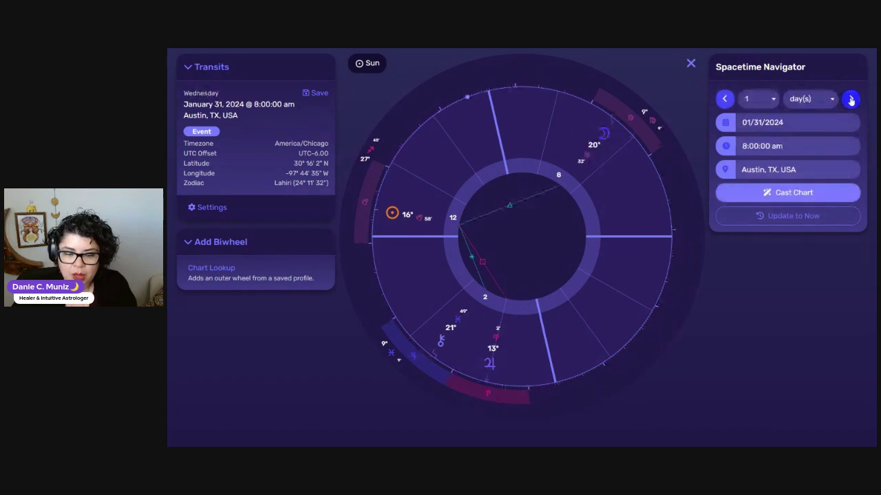
pyautogui.click(851, 100)
pyautogui.click(851, 99)
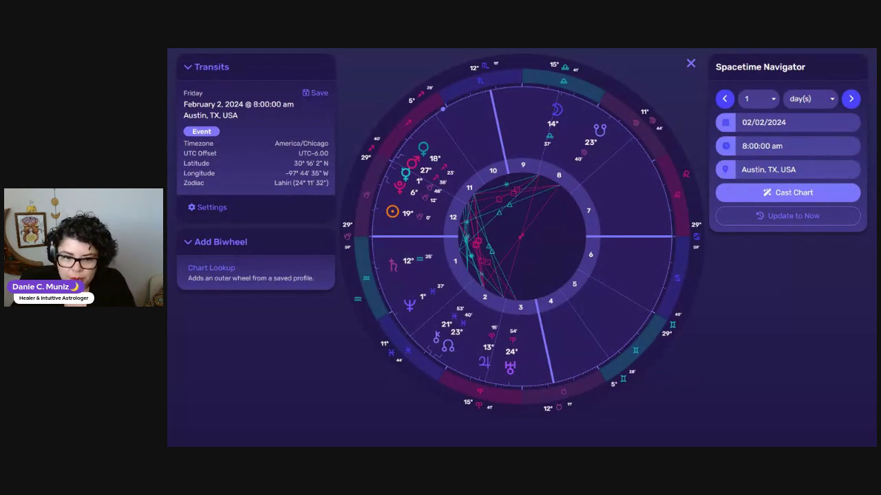
# - Isolate Mercury and its aspect lines on the February 2 wheel
pyautogui.click(405, 176)
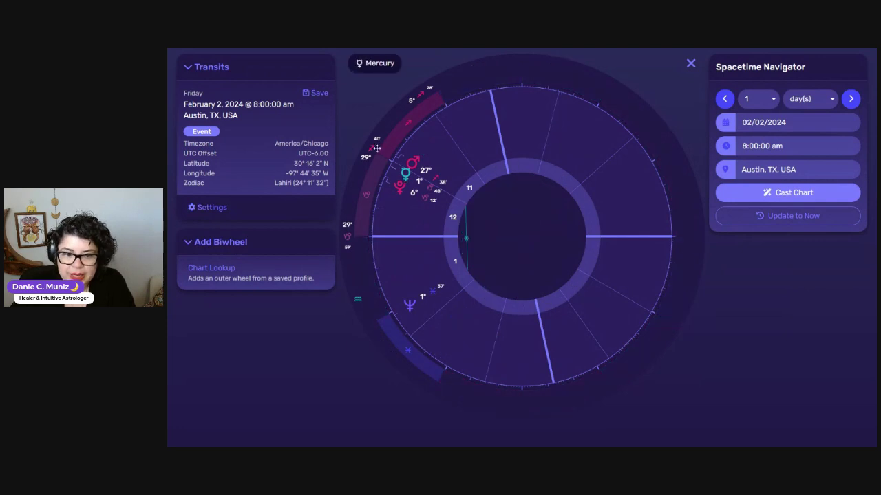
# - Clear the Mercury filter chip to restore every planet's aspect lines
pyautogui.click(387, 67)
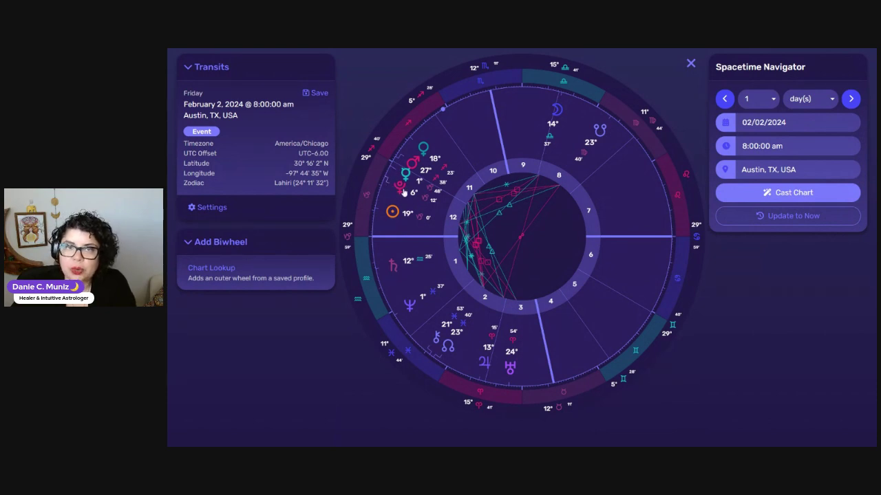
# - Advance the chart three days from February 2 to Monday, February 5, 2024
pyautogui.click(850, 100)
pyautogui.click(850, 100)
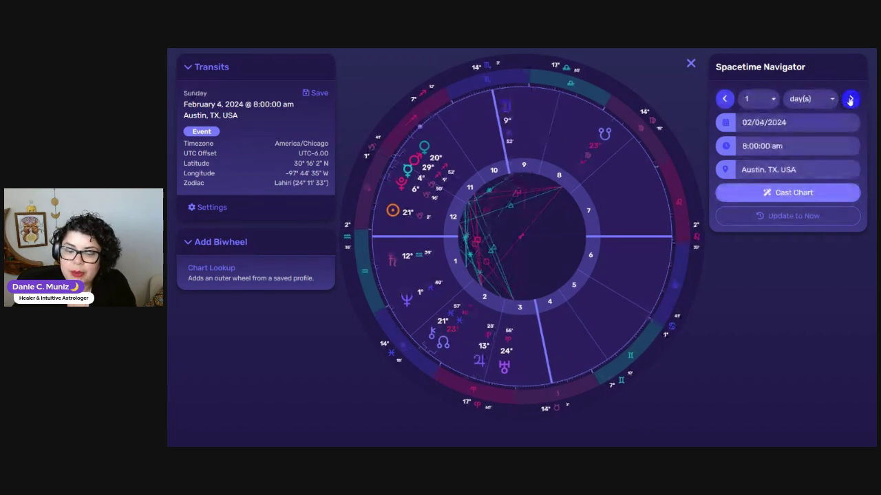
pyautogui.click(851, 100)
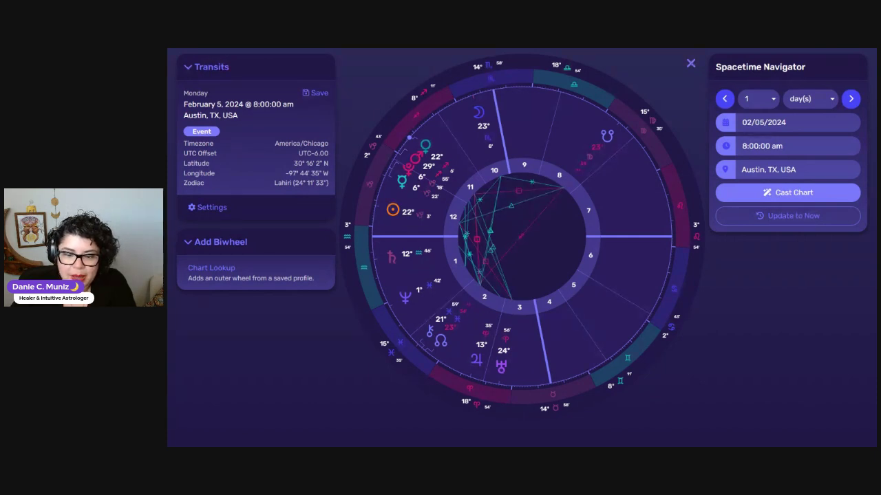
# - Move the chart forward to Tuesday, February 6, 2024 (Sun 23°, Moon 6°)
pyautogui.click(852, 100)
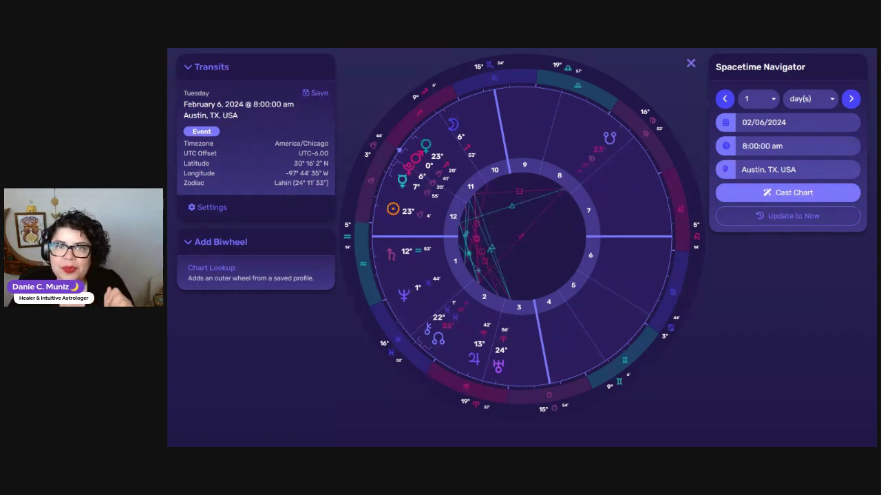
pyautogui.click(776, 216)
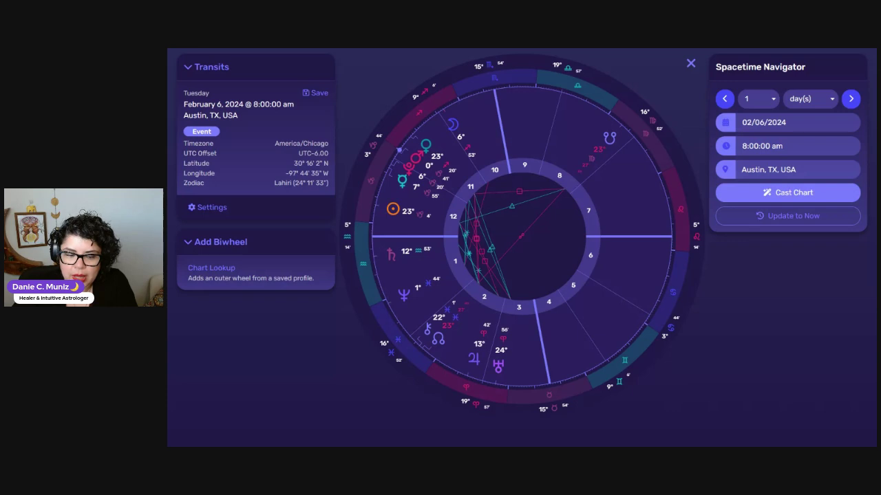
# - Show only Mercury's aspects and step the chart back daily to January 30, 2024
pyautogui.click(403, 180)
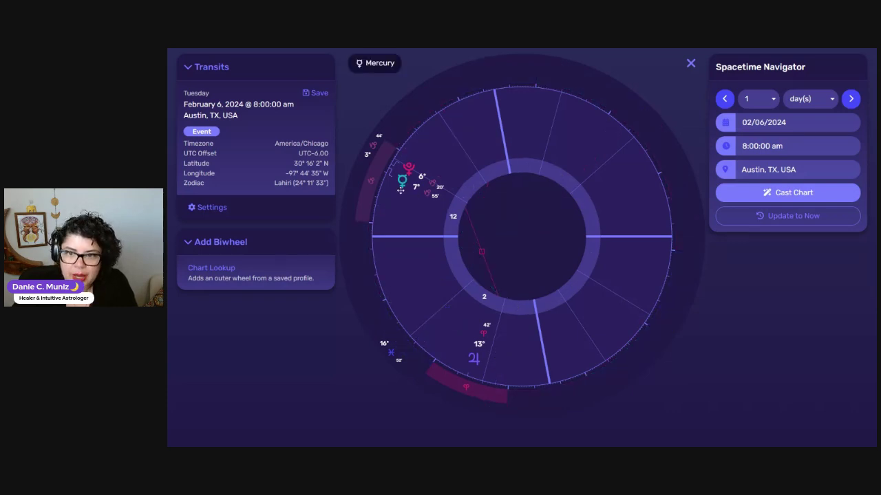
pyautogui.click(727, 100)
pyautogui.click(727, 100)
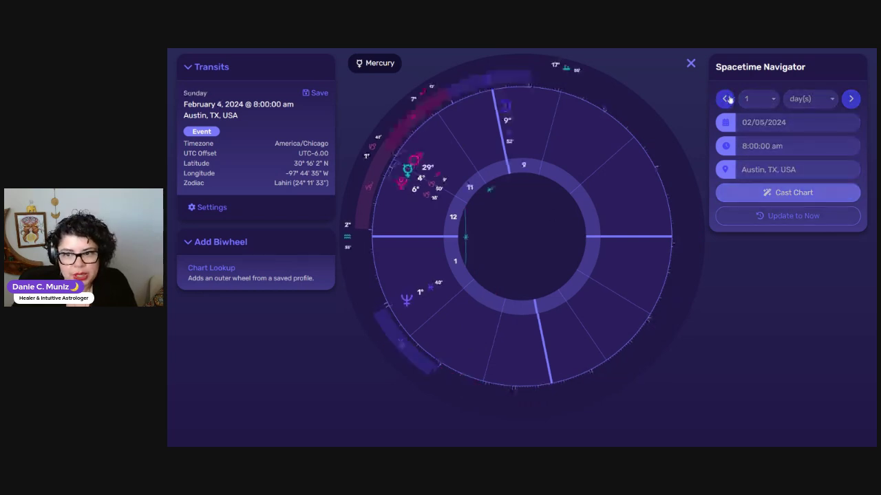
pyautogui.click(728, 100)
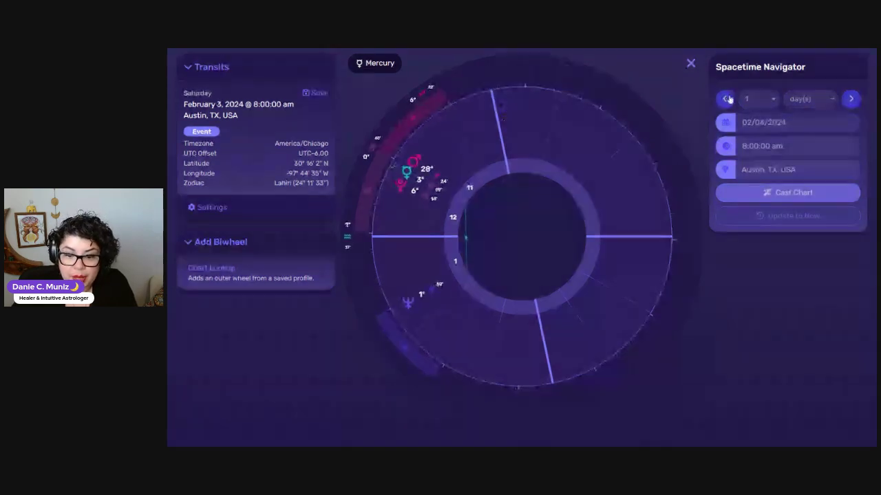
pyautogui.click(728, 100)
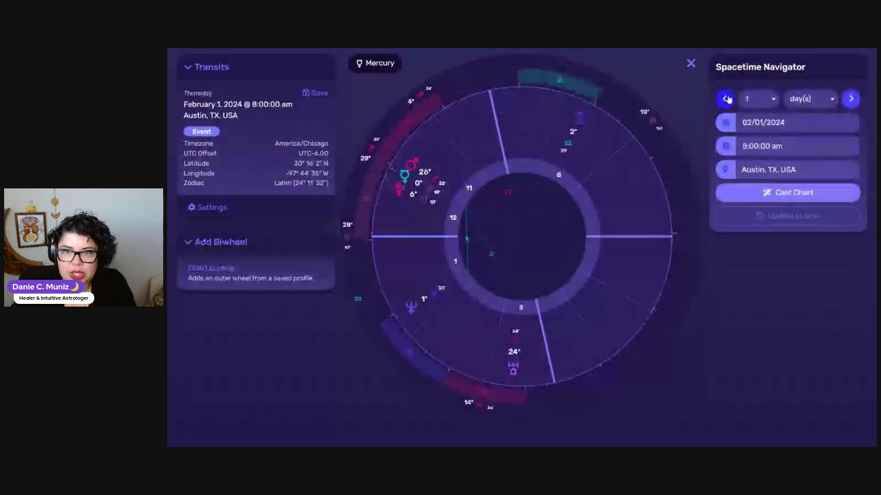
pyautogui.click(728, 100)
pyautogui.click(727, 99)
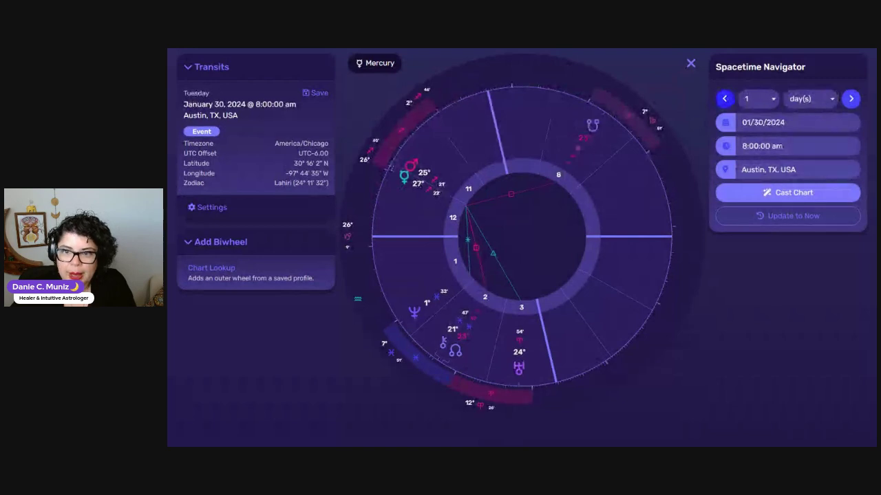